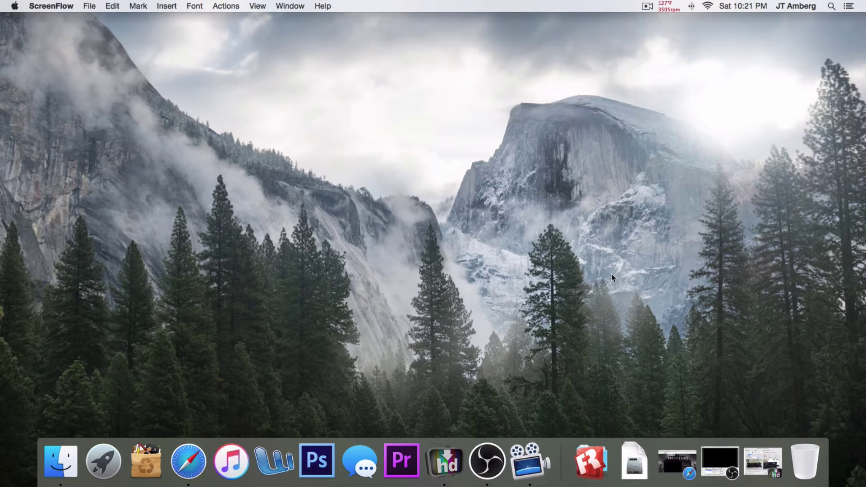
# - Launch HDPVR Capture from the Dock to show its capture settings window
pyautogui.click(452, 469)
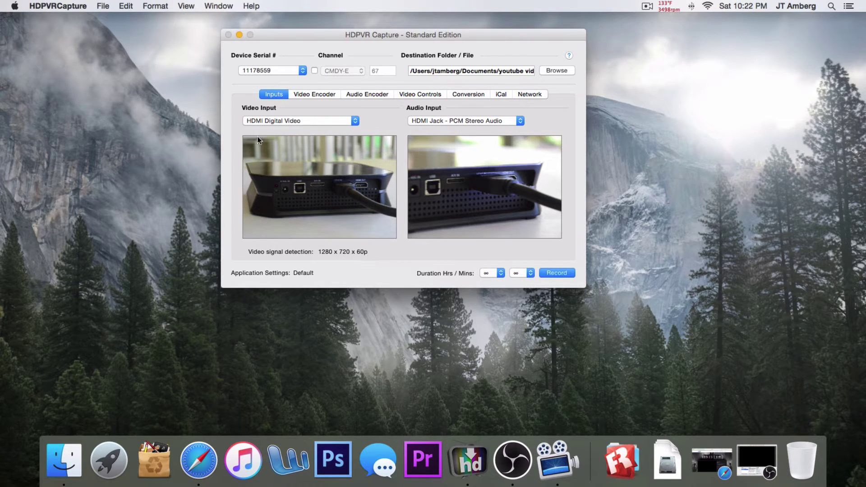
# - Keep HDMI Digital Video as the video input so the signal is detected
pyautogui.click(271, 124)
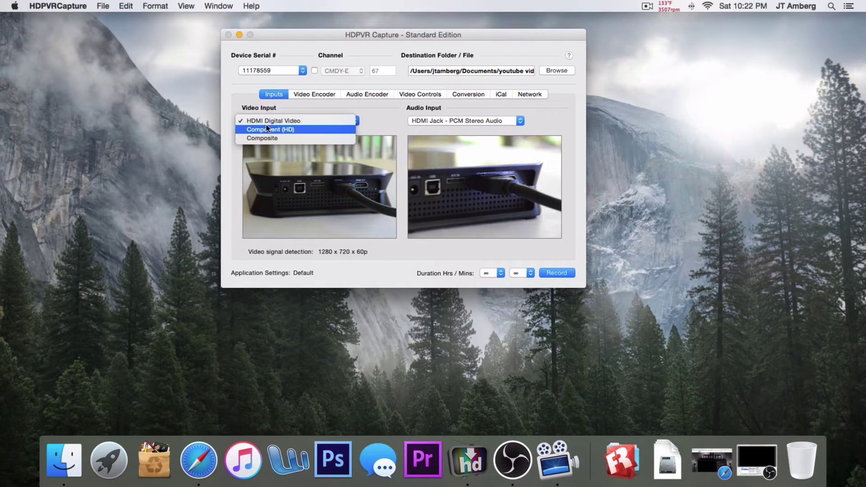
pyautogui.click(268, 130)
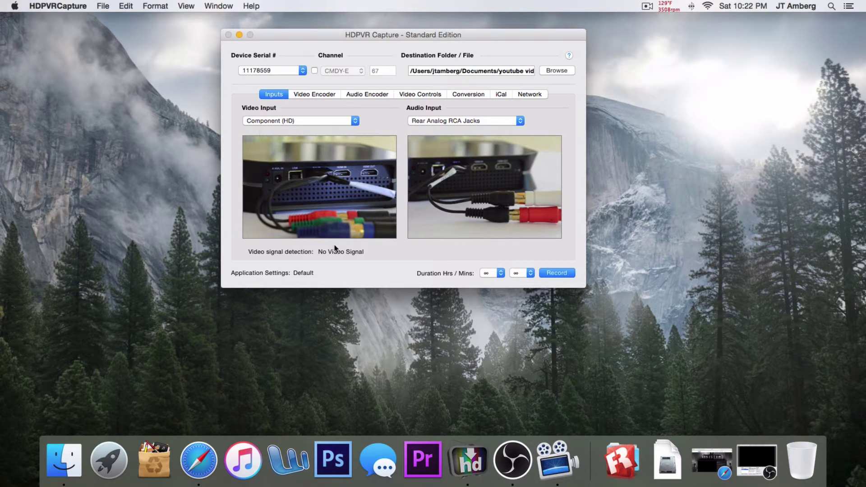
pyautogui.click(260, 120)
pyautogui.click(257, 112)
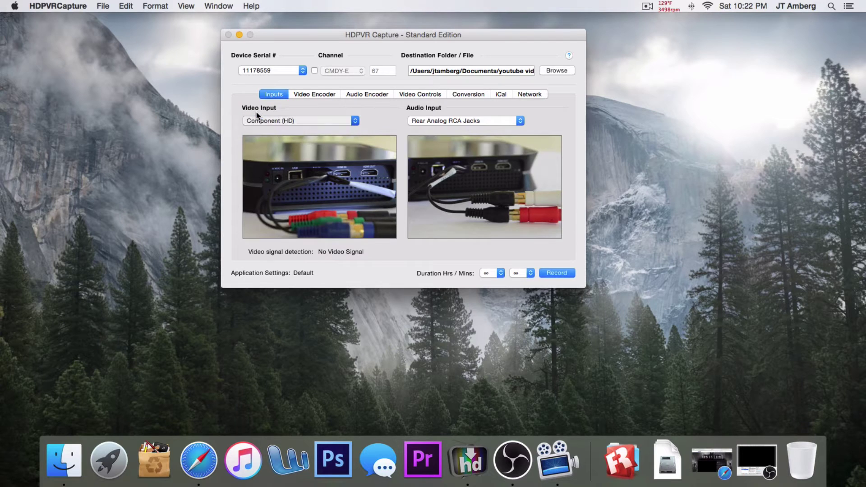
pyautogui.click(259, 121)
pyautogui.click(256, 120)
pyautogui.click(256, 121)
pyautogui.click(254, 110)
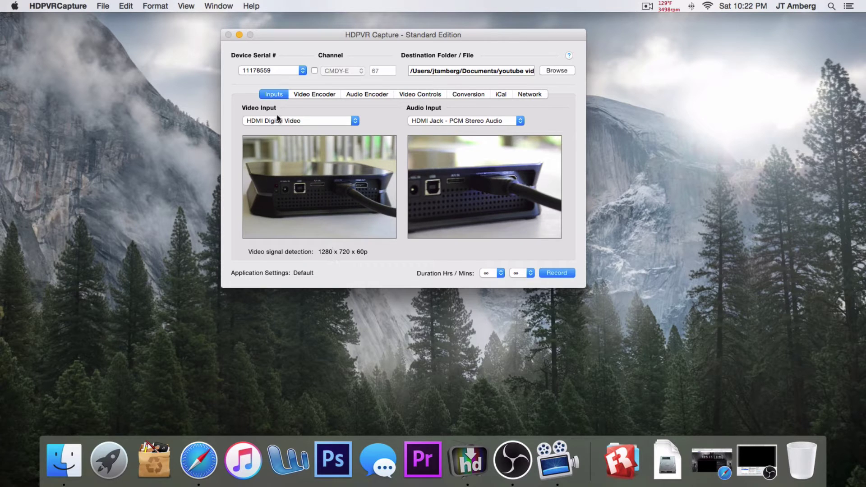
# - Set the video encoder quality preset to Best
pyautogui.click(305, 96)
pyautogui.click(297, 244)
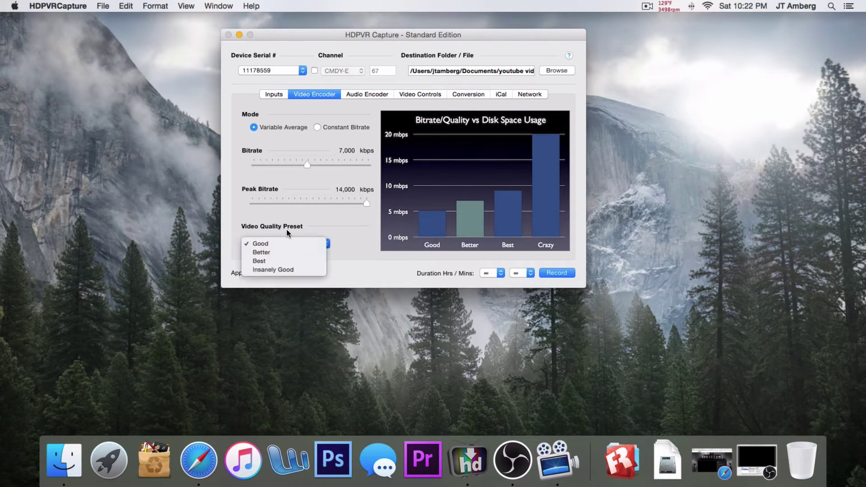
pyautogui.click(292, 261)
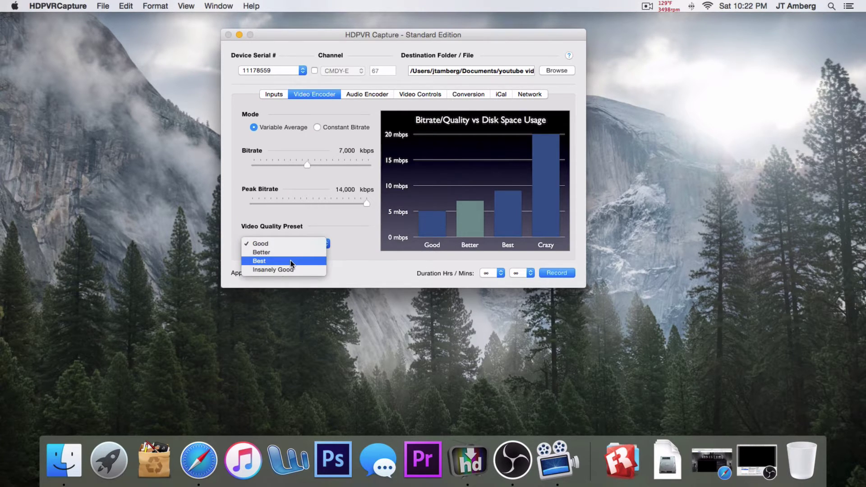
pyautogui.click(281, 243)
pyautogui.click(281, 242)
pyautogui.click(280, 242)
pyautogui.click(345, 234)
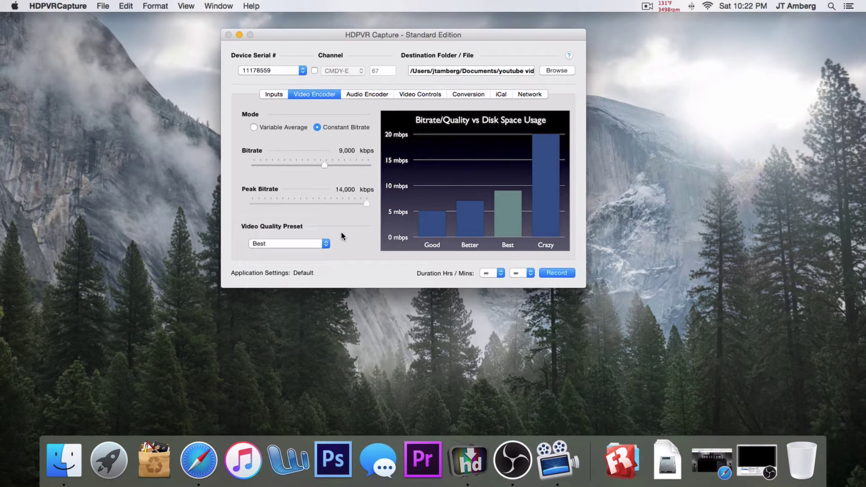
# - Enable H264/AAC MP4 post-processing and monitoring the video in VLC while recording
pyautogui.click(360, 95)
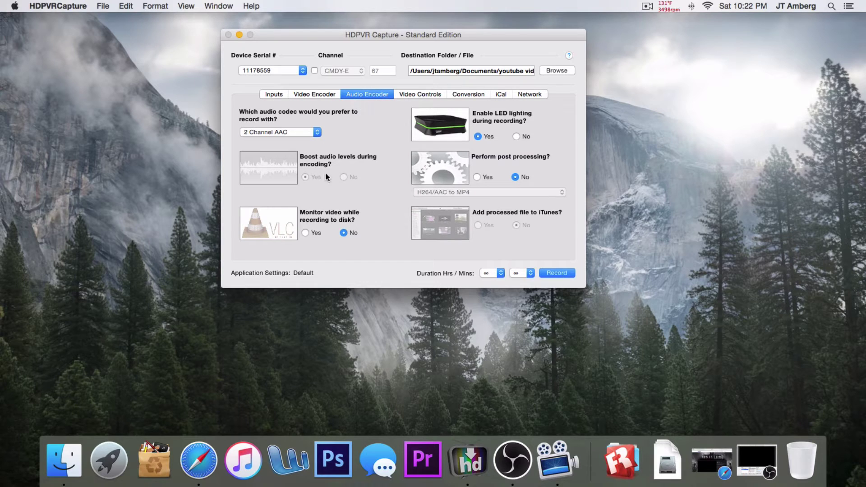
pyautogui.click(478, 177)
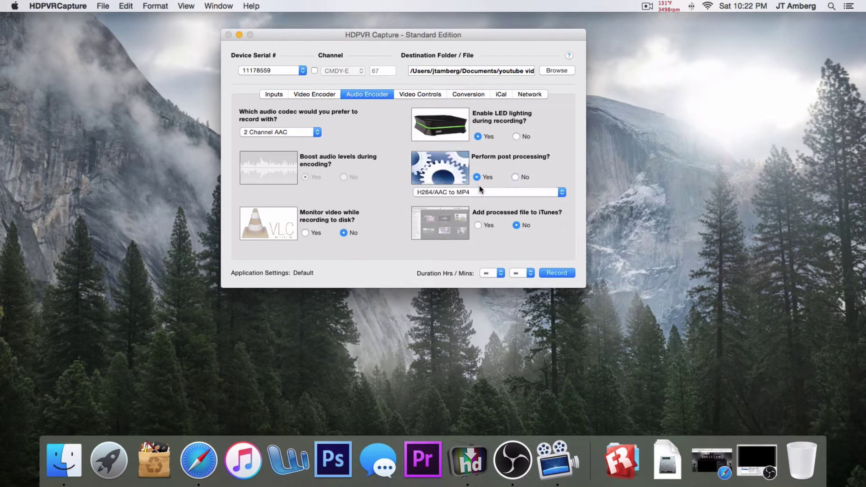
pyautogui.click(311, 234)
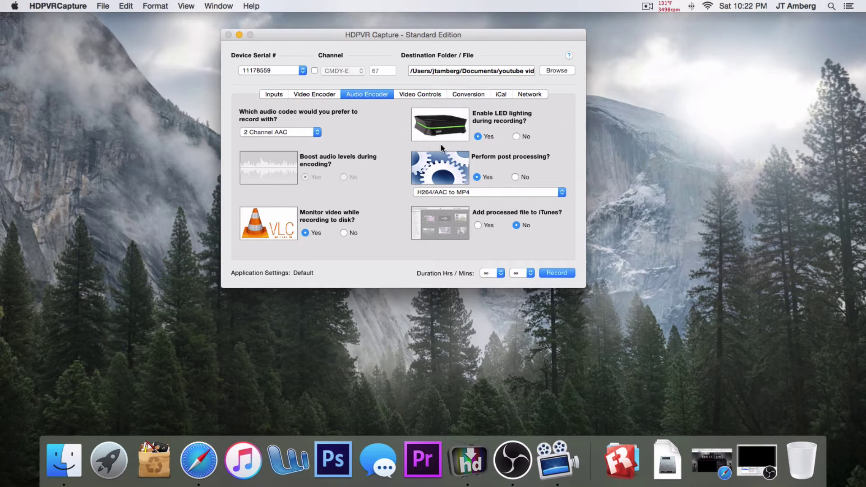
pyautogui.click(405, 95)
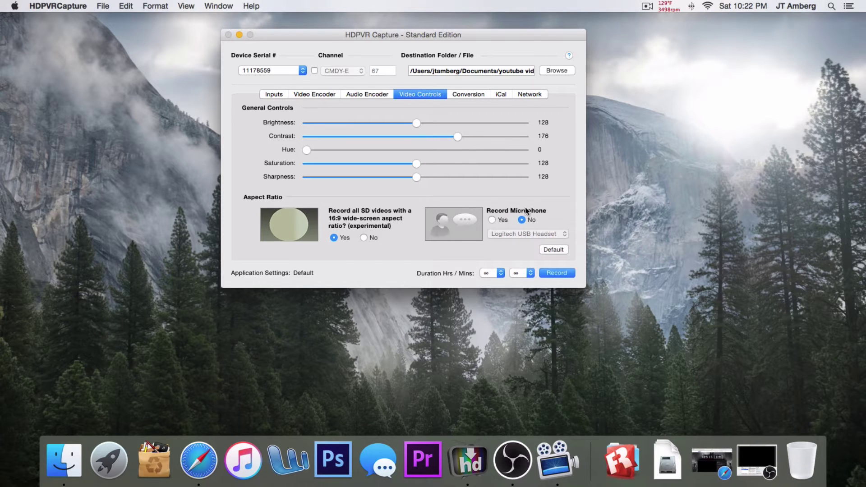
pyautogui.click(456, 95)
pyautogui.click(515, 93)
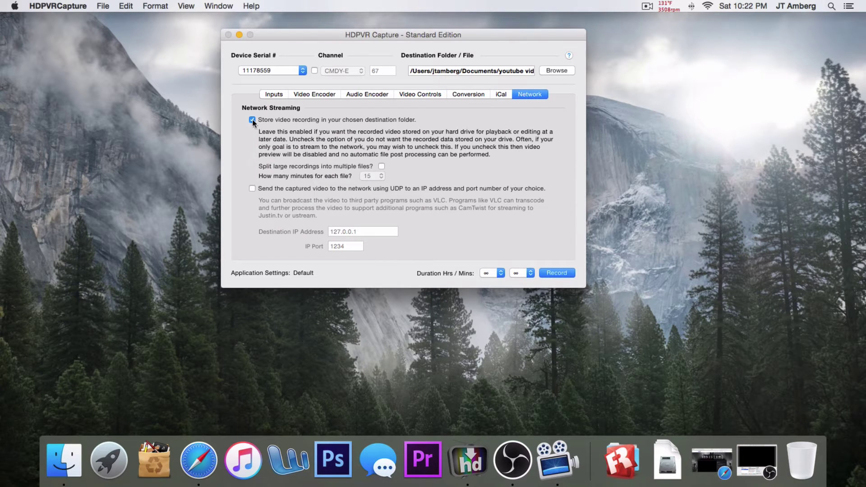
# - Stop storing recordings, send the capture over UDP to 127.0.0.1:1234, and start recording
pyautogui.click(253, 120)
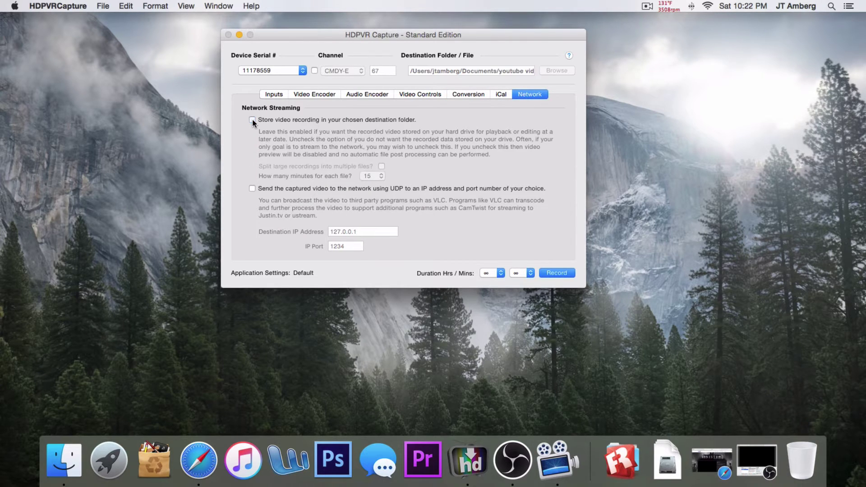
pyautogui.click(251, 189)
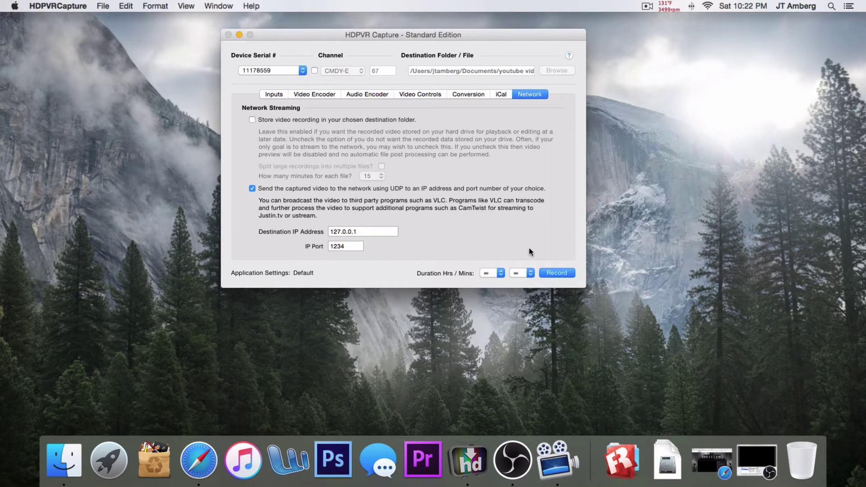
pyautogui.click(550, 274)
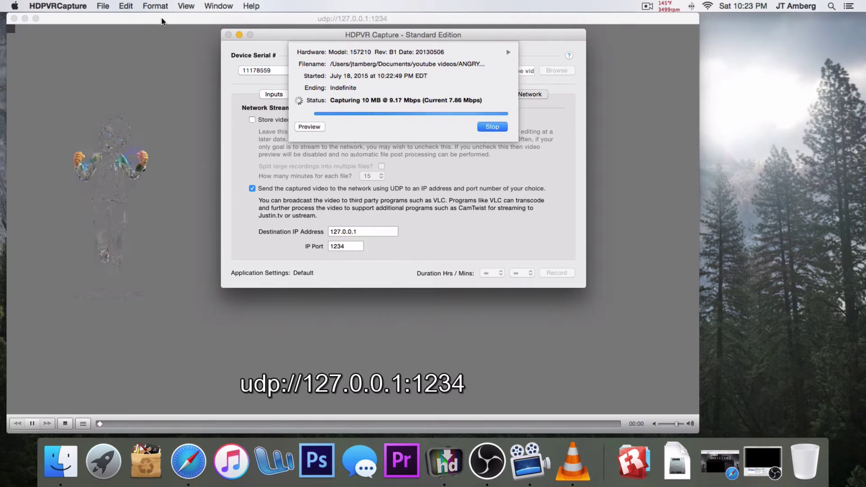
# - Bring VLC forward, minimize the Software Update notice, and restore Safari
pyautogui.click(162, 17)
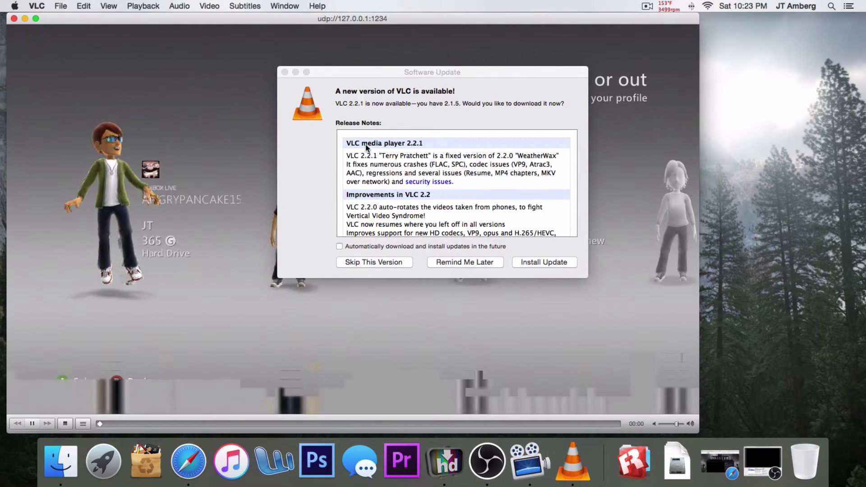
pyautogui.click(295, 73)
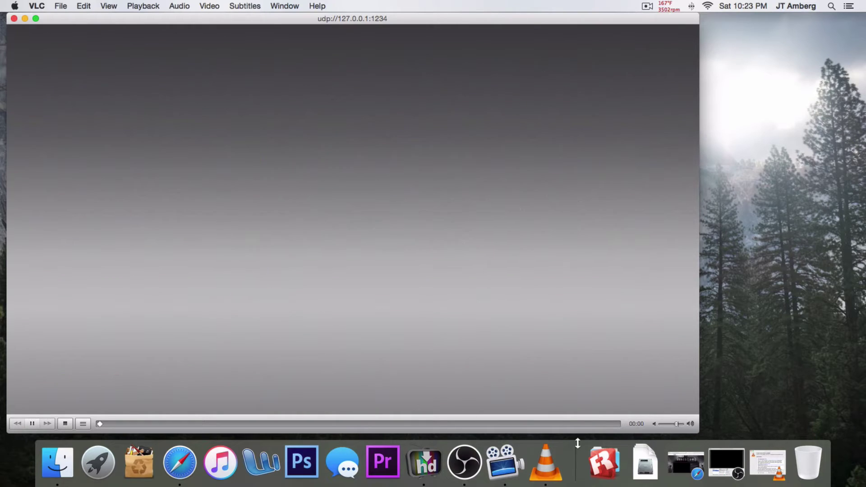
pyautogui.click(685, 463)
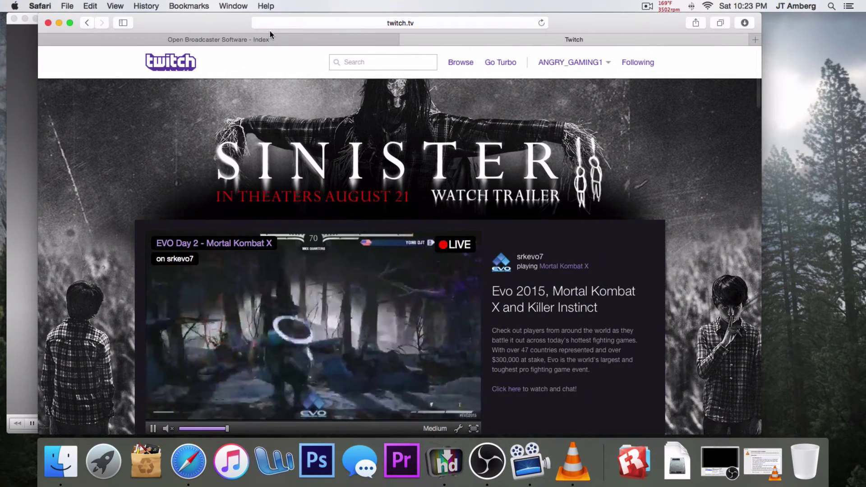
# - View the Open Broadcaster Software page, then minimize Safari to reveal the VLC stream
pyautogui.click(271, 39)
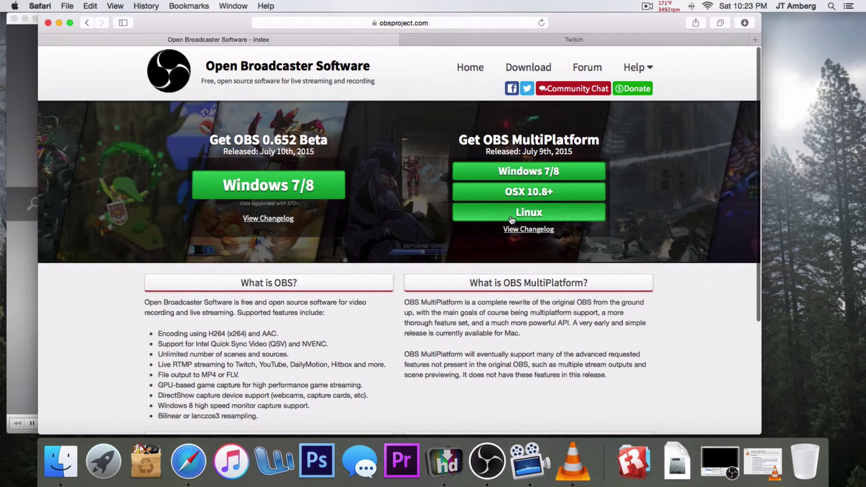
pyautogui.click(58, 22)
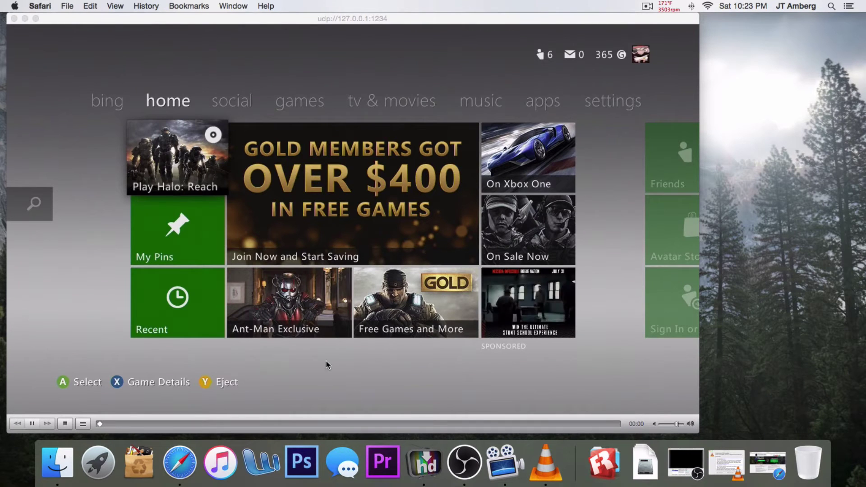
# - Restore OBS and add a new scene named Scene 1
pyautogui.click(464, 467)
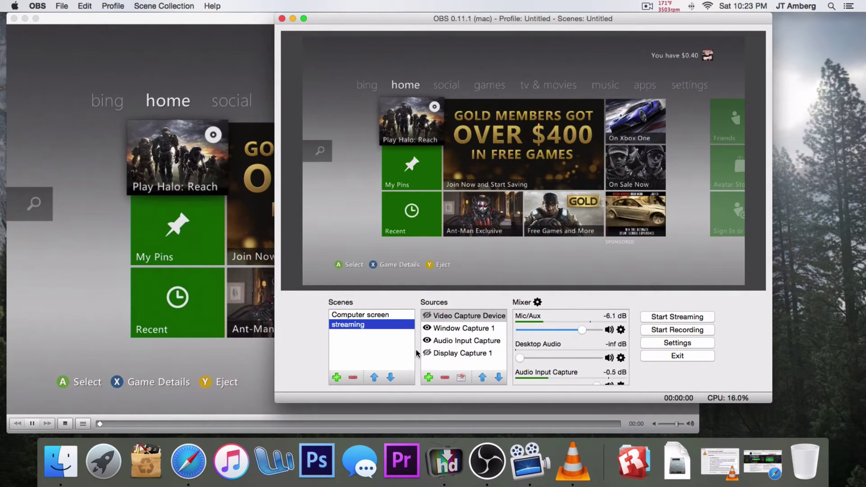
pyautogui.click(337, 378)
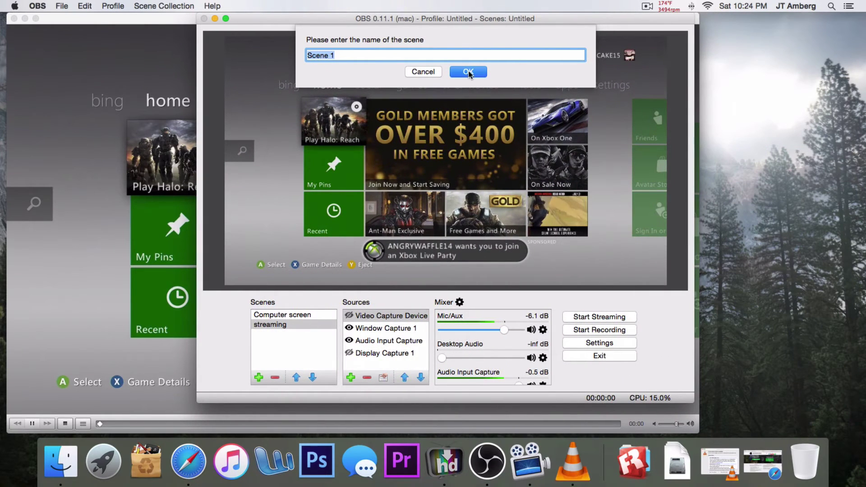
pyautogui.click(469, 72)
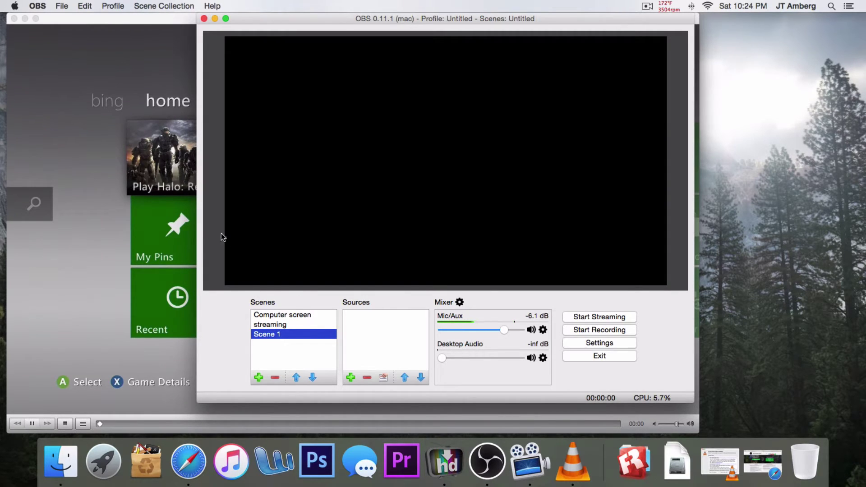
# - Add a trial Video Capture Device source, cancel its settings, and remove it
pyautogui.click(347, 378)
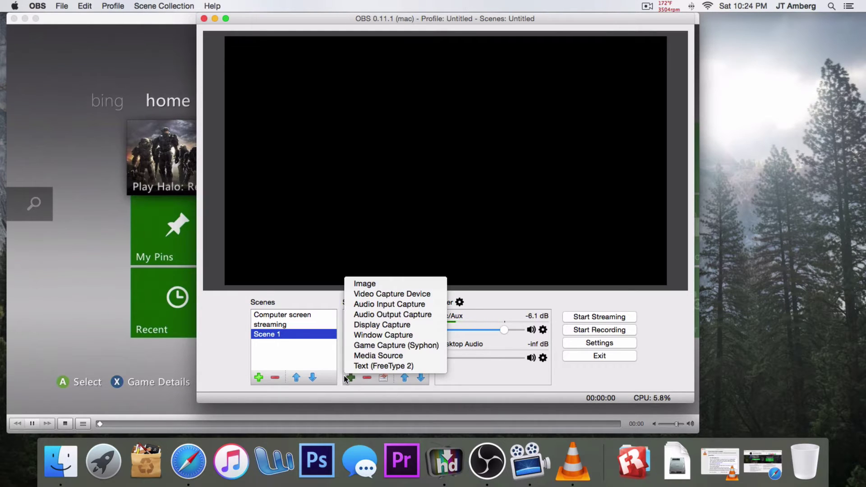
pyautogui.click(380, 294)
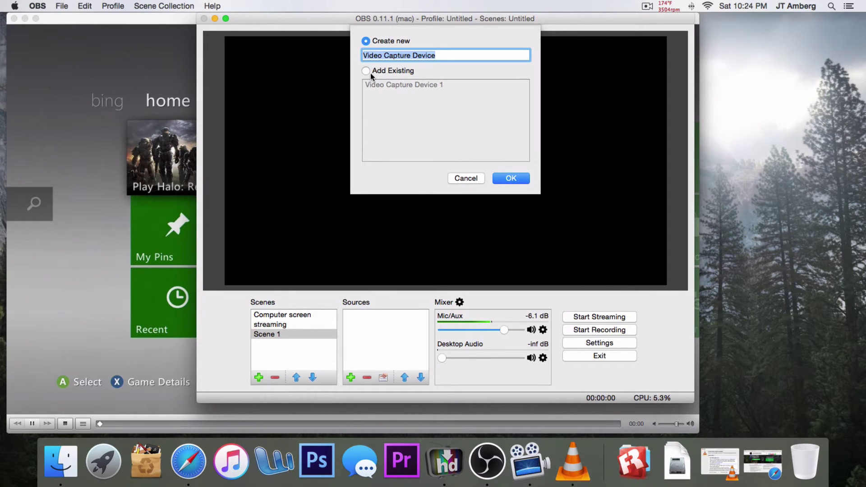
pyautogui.click(511, 178)
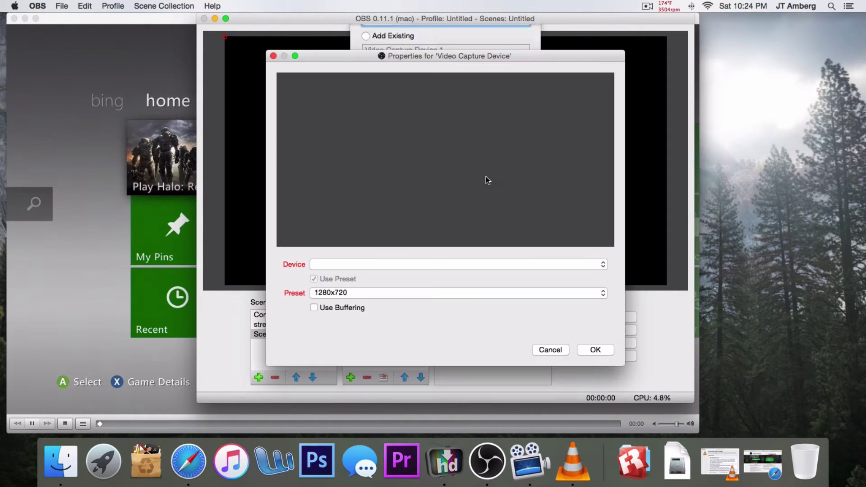
pyautogui.click(361, 268)
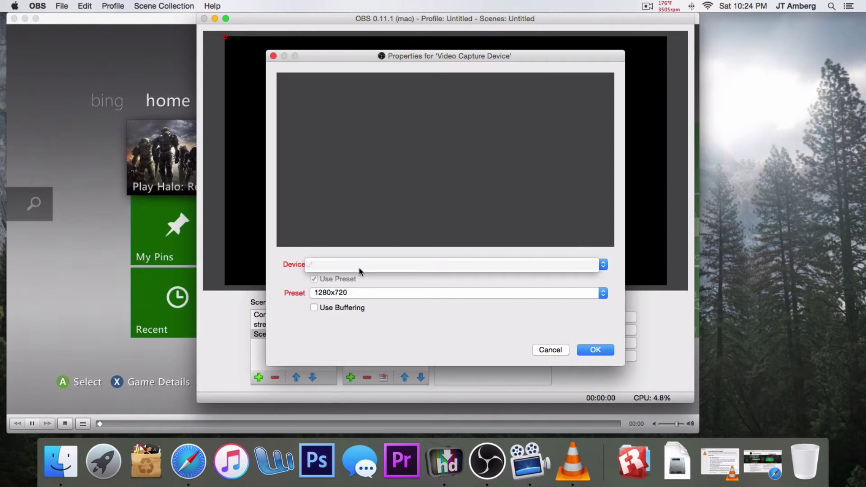
pyautogui.click(548, 351)
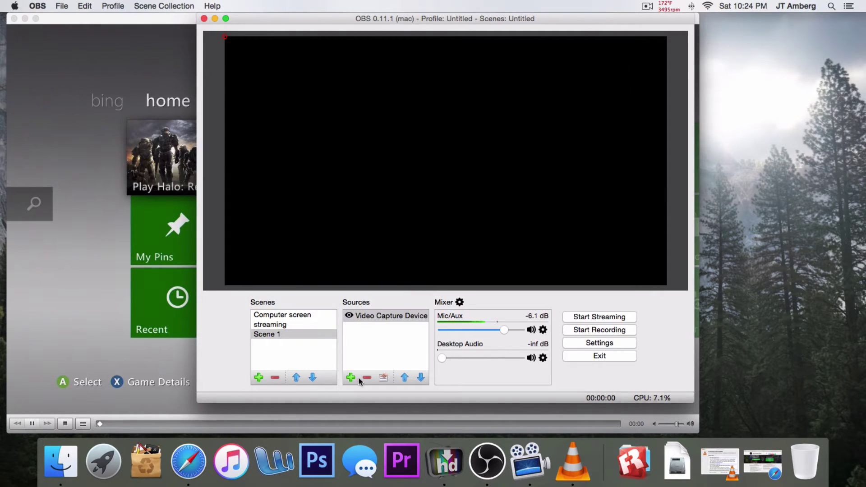
pyautogui.click(367, 377)
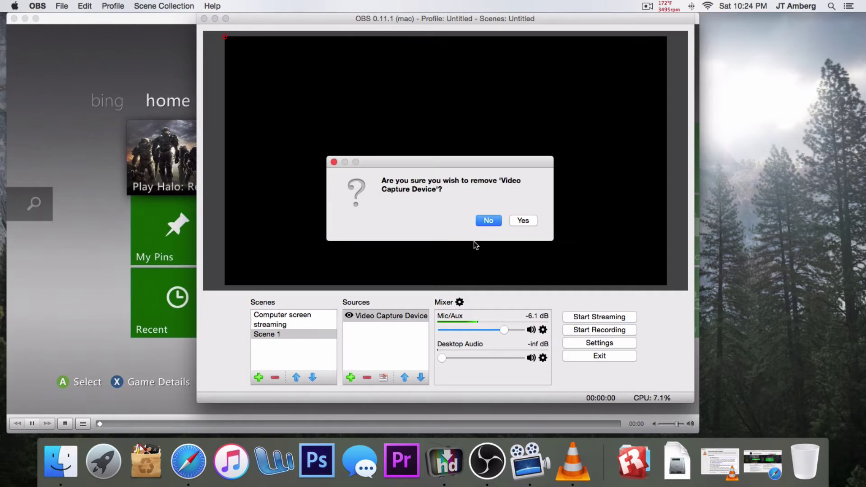
pyautogui.click(521, 221)
pyautogui.click(349, 379)
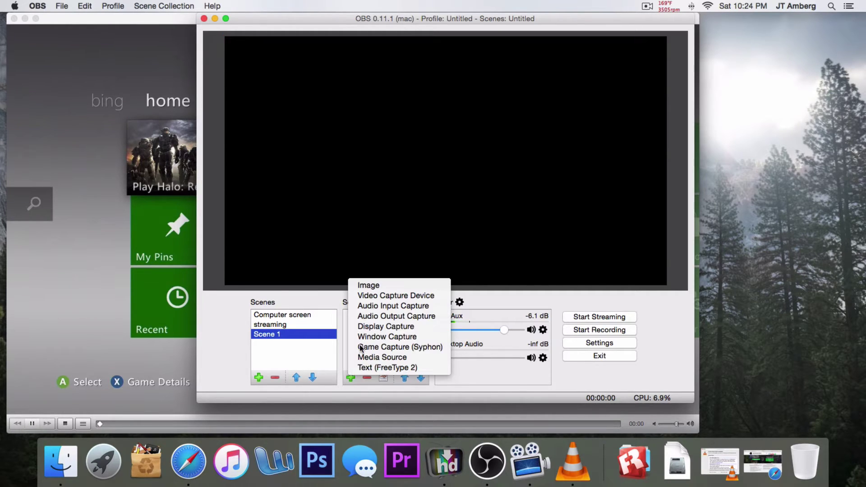
# - Add a Window Capture 2 source targeting the [VLC] udp://127.0.0.1:1234 window
pyautogui.click(391, 338)
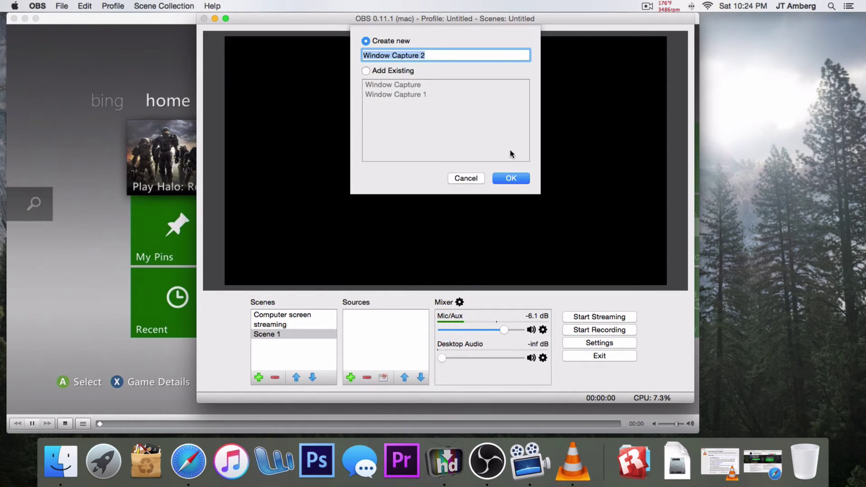
pyautogui.click(514, 180)
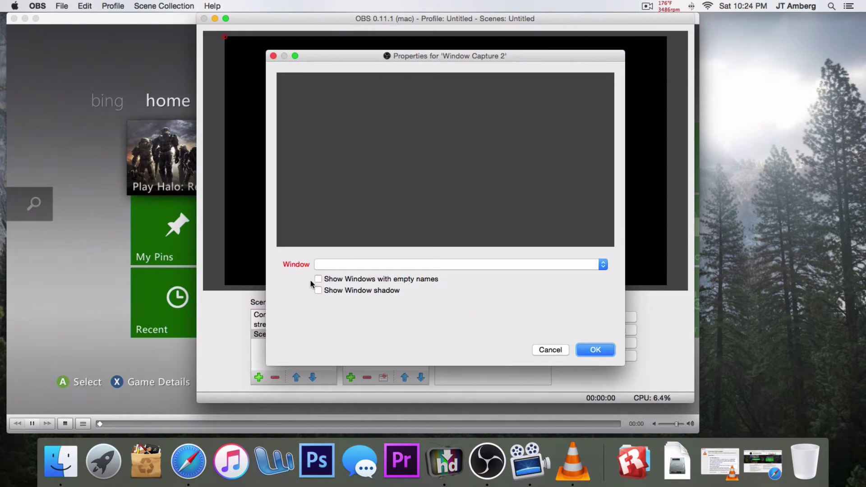
pyautogui.click(362, 265)
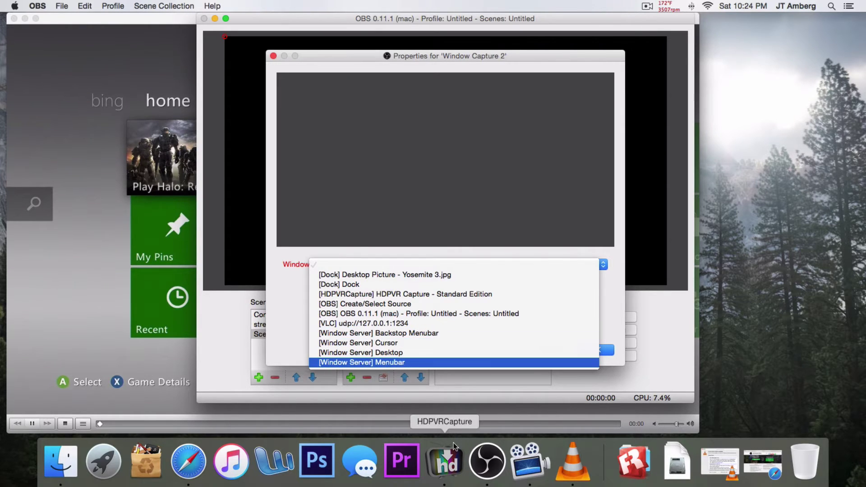
pyautogui.click(384, 324)
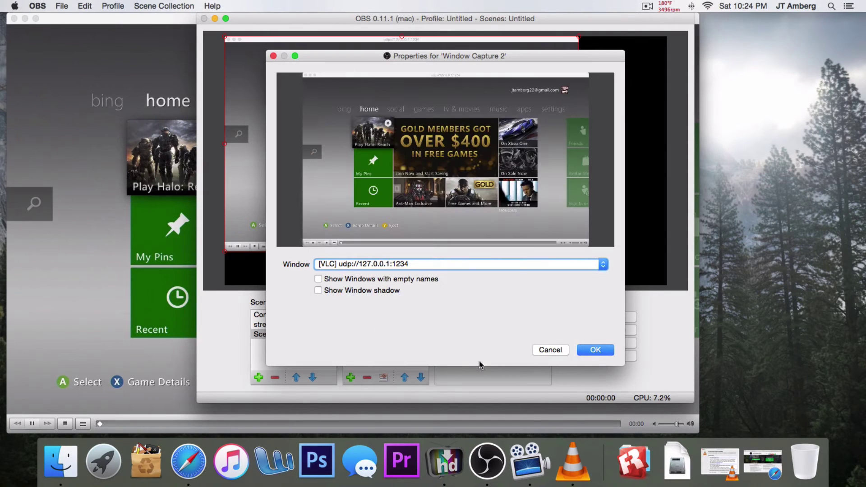
pyautogui.click(597, 350)
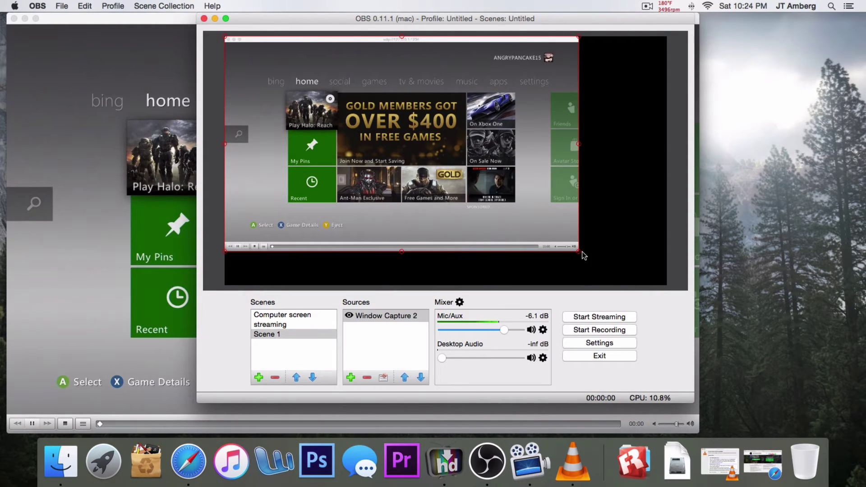
# - Enlarge the Xbox capture, align it to the top-left, and stretch it across the preview
pyautogui.moveTo(580, 252); pyautogui.dragTo(617, 267)
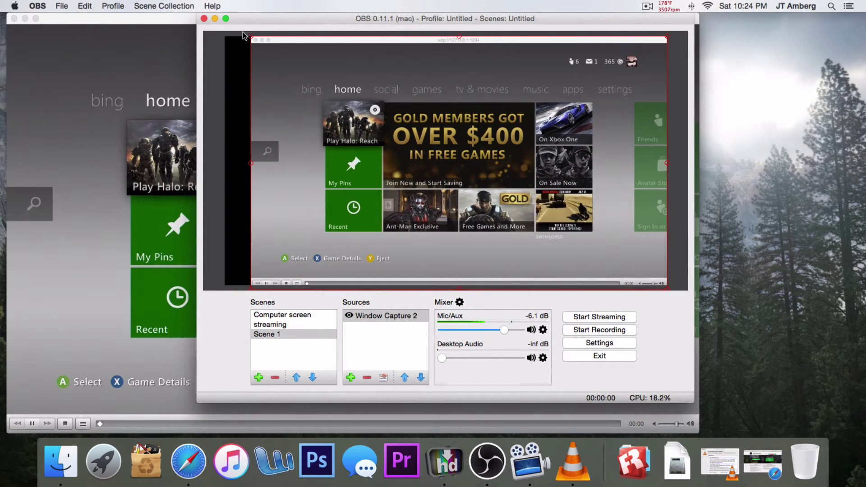
pyautogui.moveTo(250, 37); pyautogui.dragTo(242, 36)
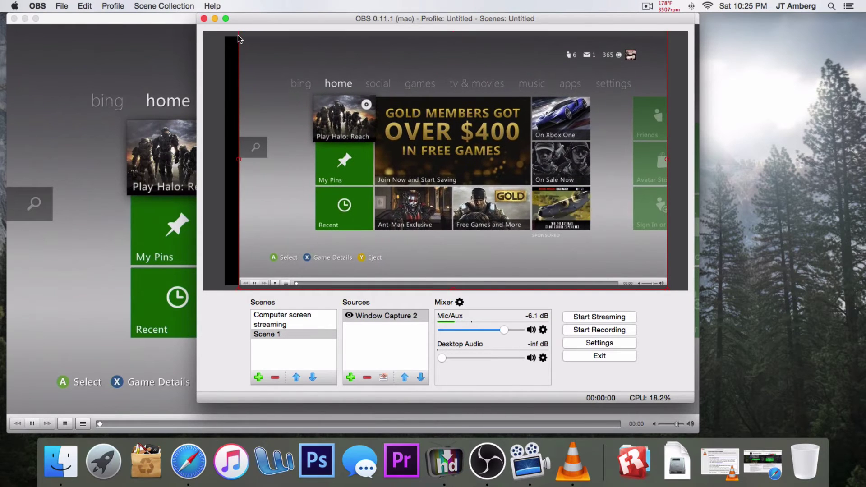
pyautogui.moveTo(276, 107); pyautogui.dragTo(275, 115)
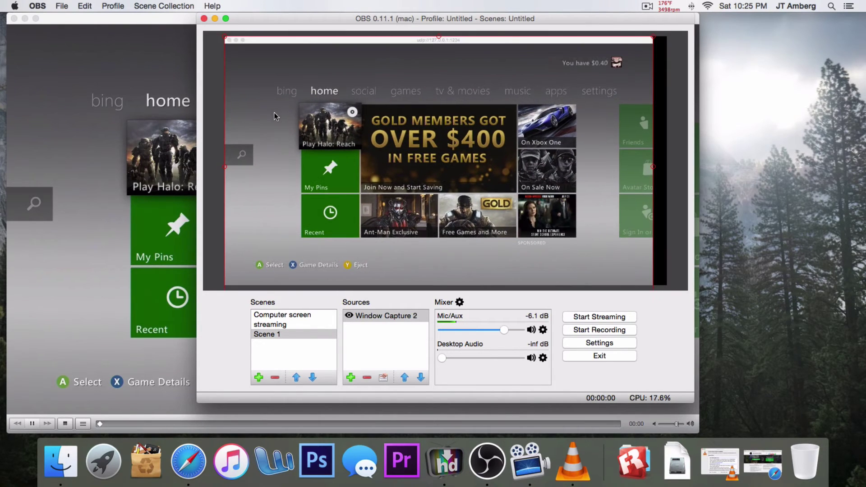
pyautogui.moveTo(653, 167); pyautogui.dragTo(621, 156)
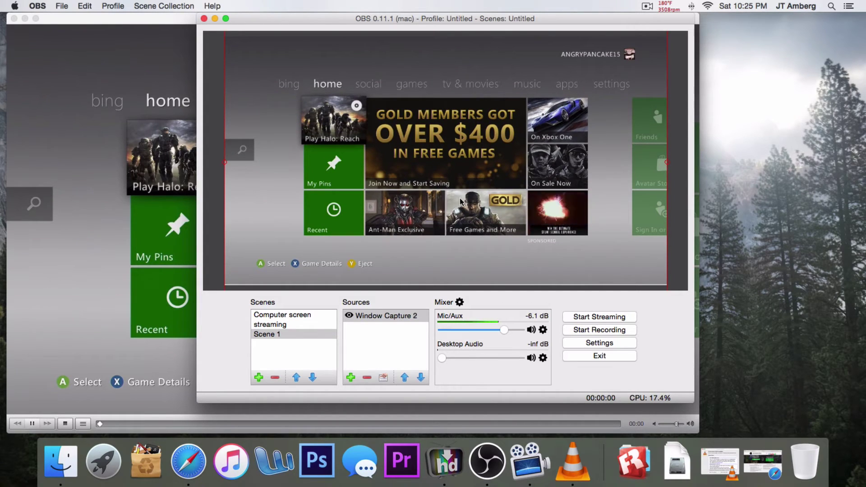
# - Turn Desktop Audio down to -inf dB without adding another source
pyautogui.click(350, 377)
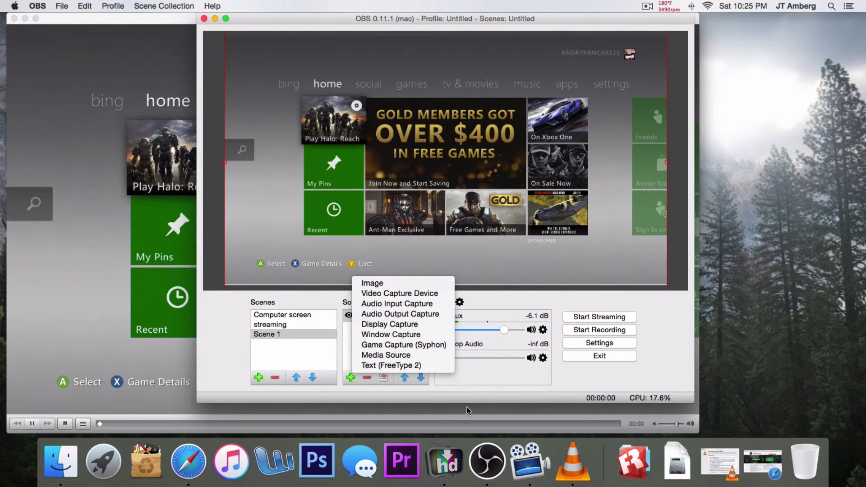
pyautogui.click(480, 364)
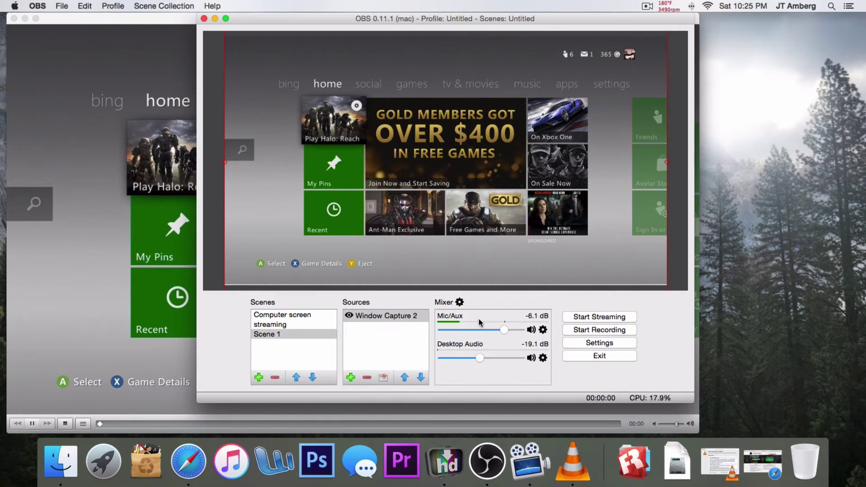
pyautogui.moveTo(467, 360); pyautogui.dragTo(437, 363)
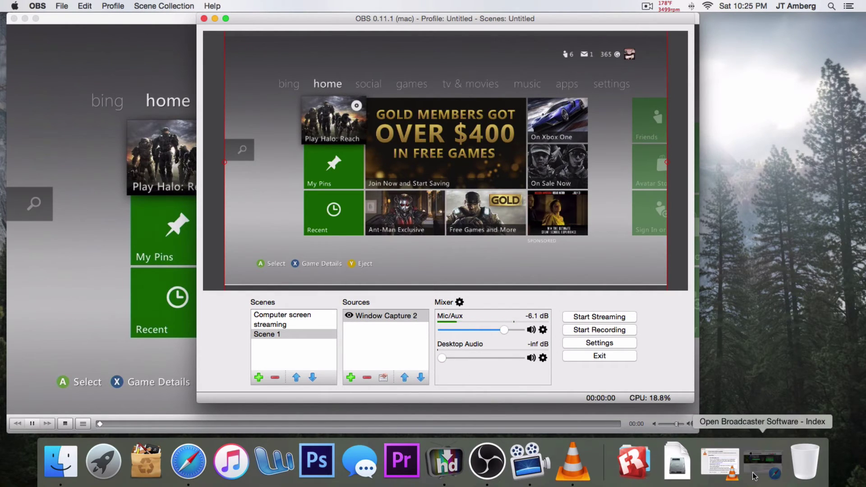
pyautogui.click(762, 460)
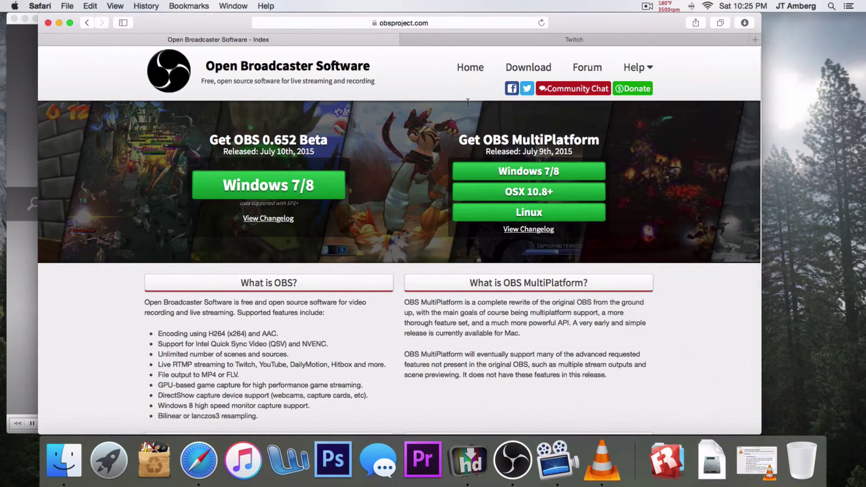
# - Open the Stream Key section of the Twitch Dashboard, then return to OBS
pyautogui.click(461, 40)
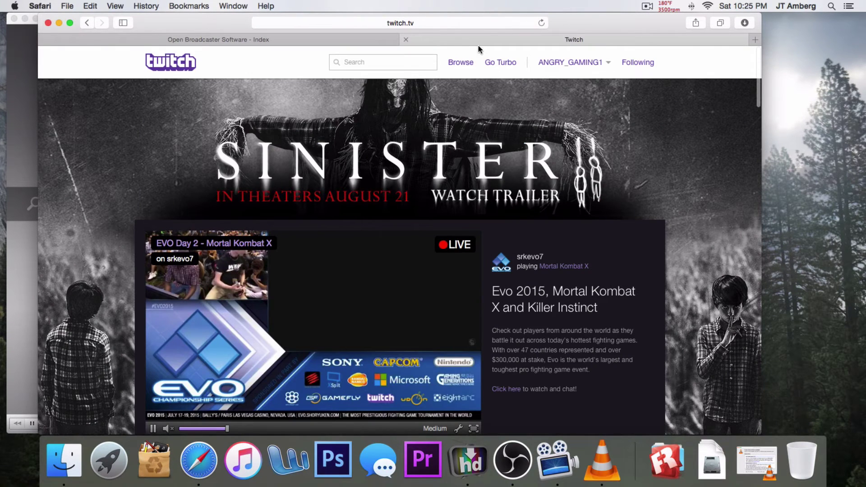
pyautogui.scroll(-1, 560, 67)
pyautogui.click(562, 63)
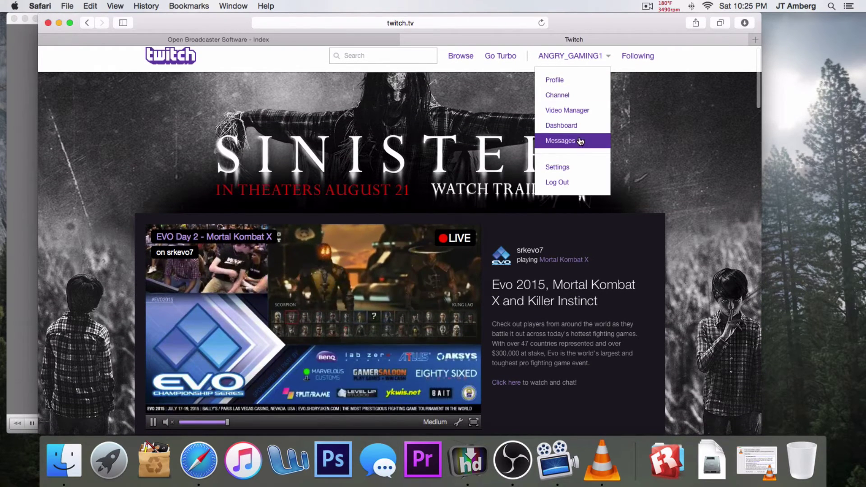
pyautogui.click(559, 126)
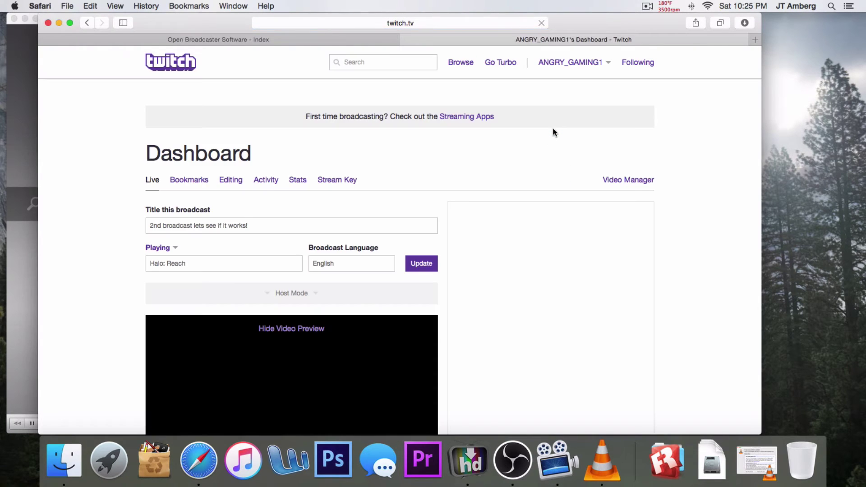
pyautogui.scroll(-1, 325, 183)
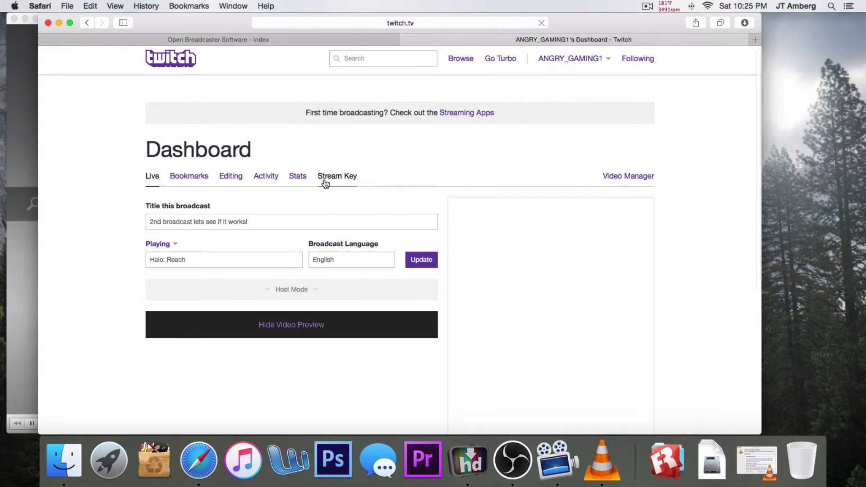
pyautogui.click(325, 177)
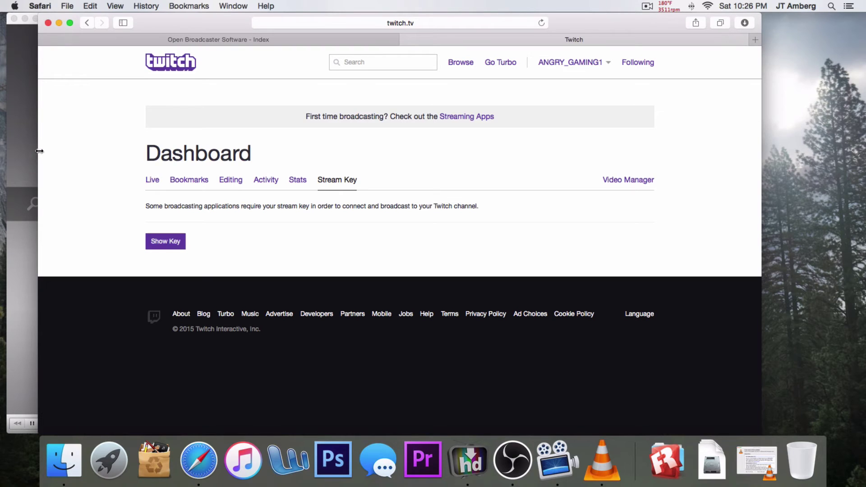
pyautogui.click(513, 462)
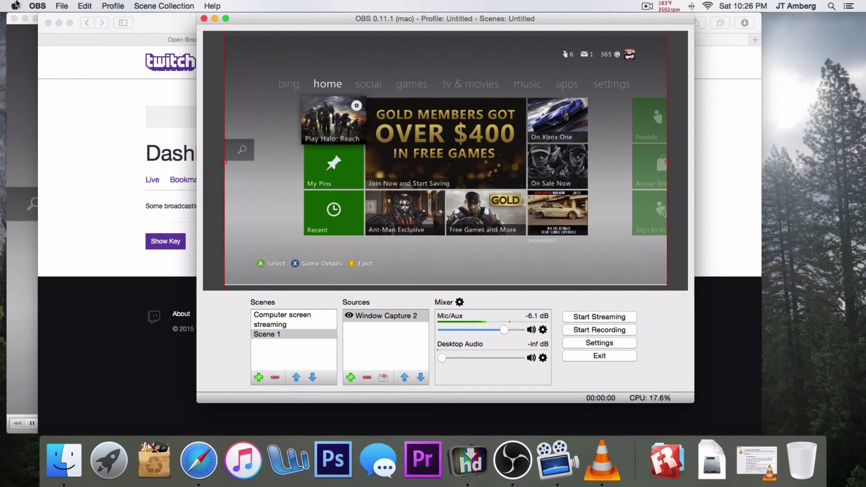
pyautogui.click(38, 6)
# - In OBS Preferences' stream settings, set the streaming service to Twitch
pyautogui.click(50, 19)
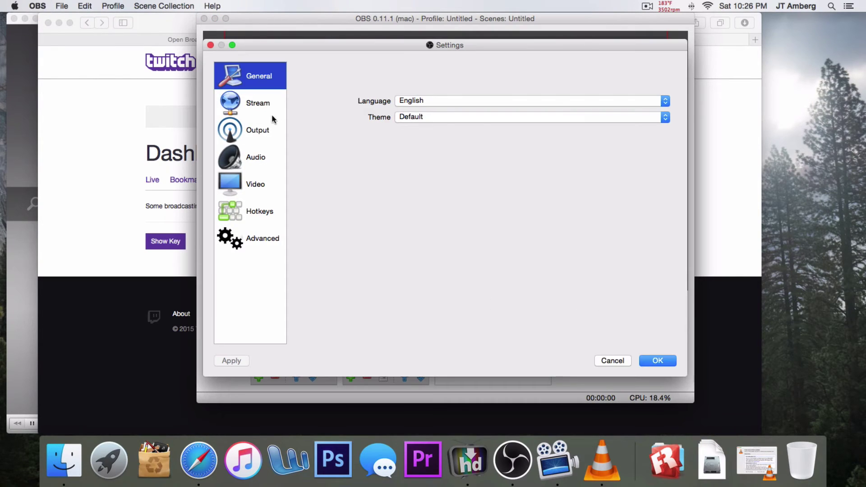
pyautogui.click(267, 110)
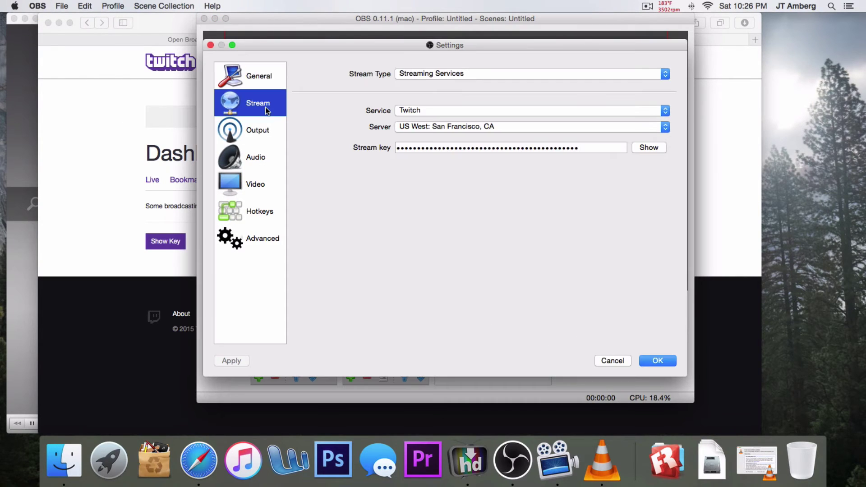
pyautogui.click(437, 112)
pyautogui.click(408, 120)
pyautogui.click(417, 110)
pyautogui.click(417, 110)
pyautogui.click(417, 110)
pyautogui.click(413, 111)
pyautogui.click(410, 126)
pyautogui.click(418, 112)
pyautogui.click(419, 113)
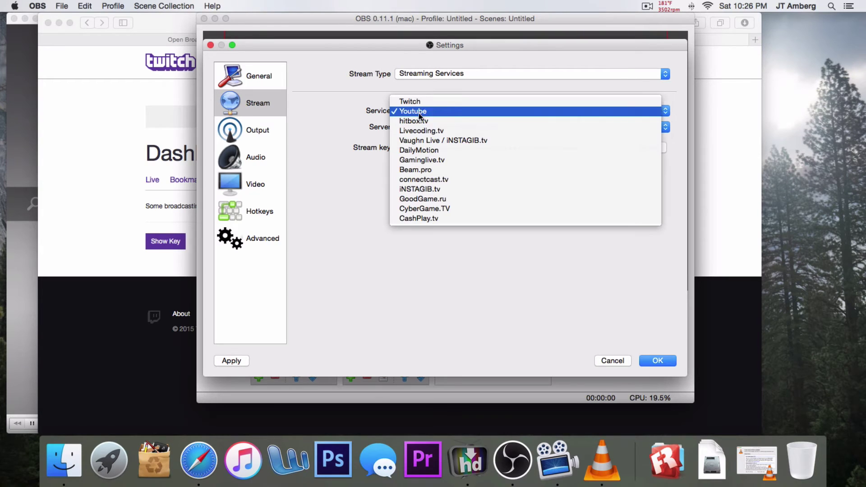
pyautogui.click(419, 101)
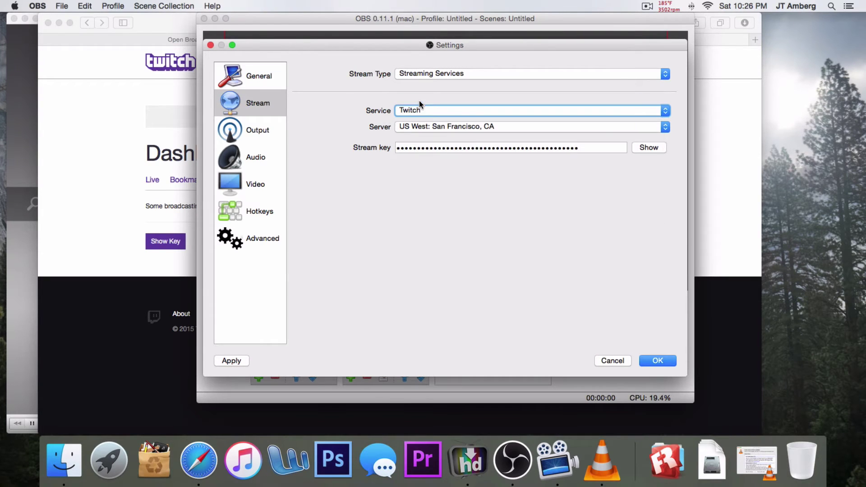
# - Choose the US East: New York, NY server and save the stream settings
pyautogui.click(415, 129)
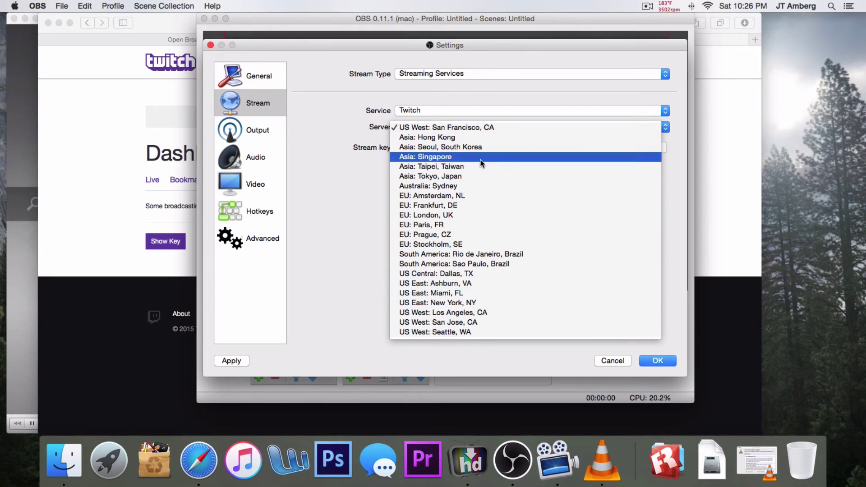
pyautogui.click(469, 302)
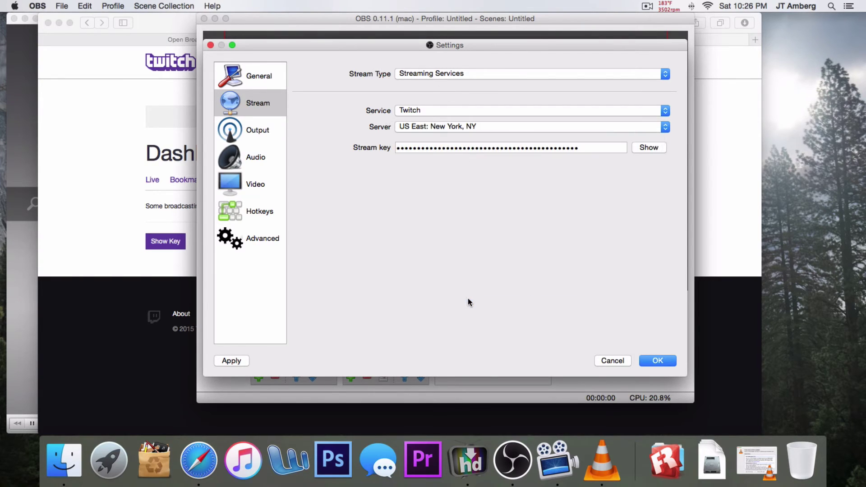
pyautogui.click(433, 112)
pyautogui.press('Escape')
pyautogui.click(413, 128)
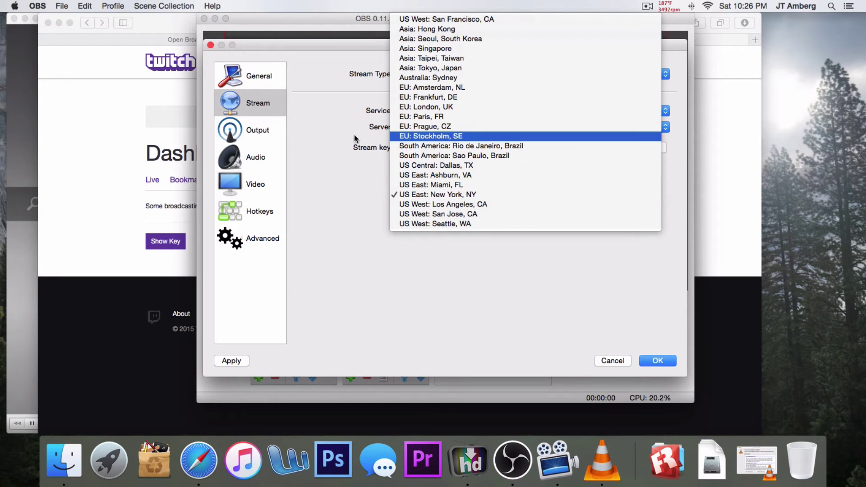
pyautogui.click(308, 138)
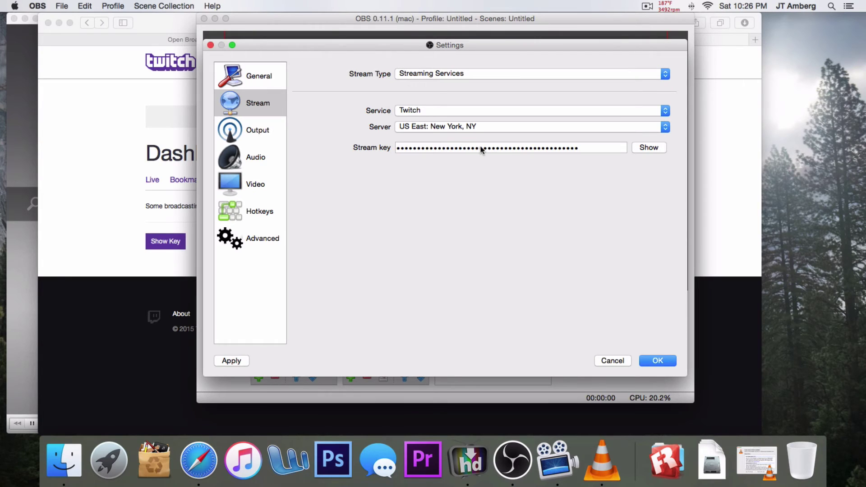
pyautogui.click(662, 359)
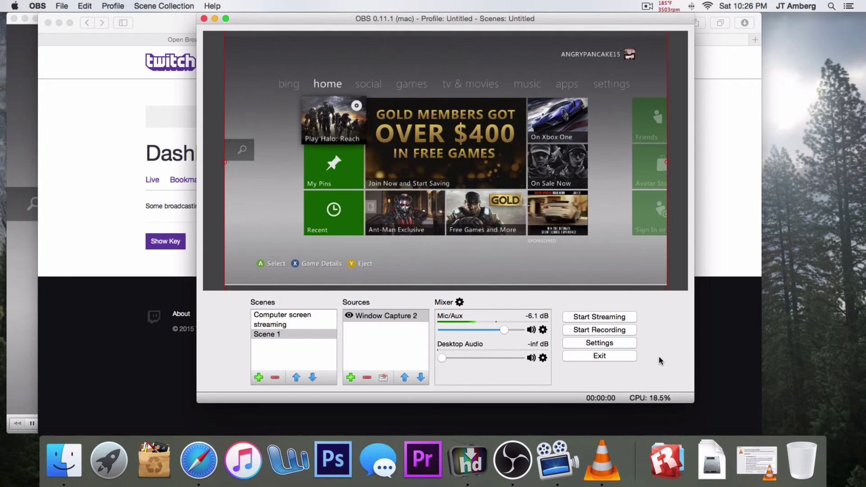
# - Go live to Twitch from OBS and return to the Twitch Dashboard's Stream Key page in Safari
pyautogui.click(587, 317)
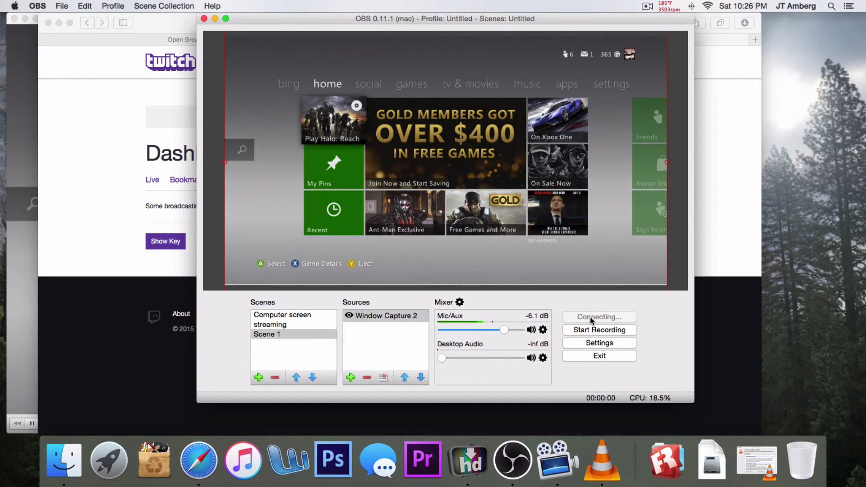
pyautogui.click(711, 367)
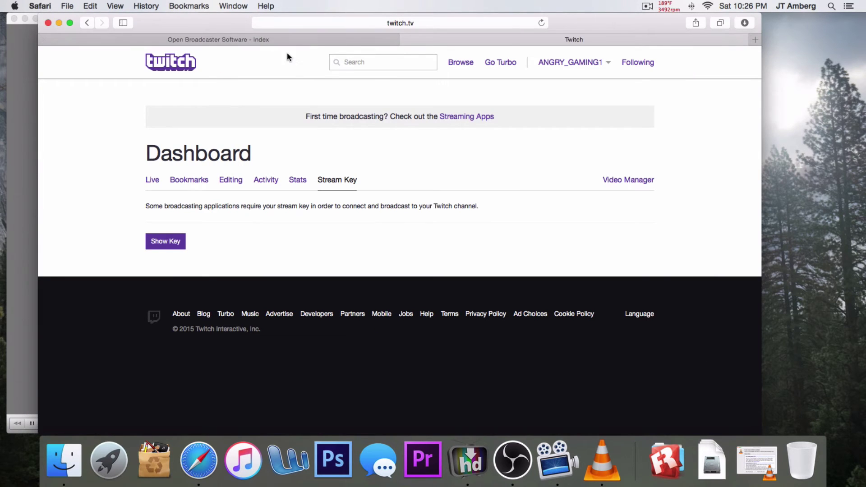